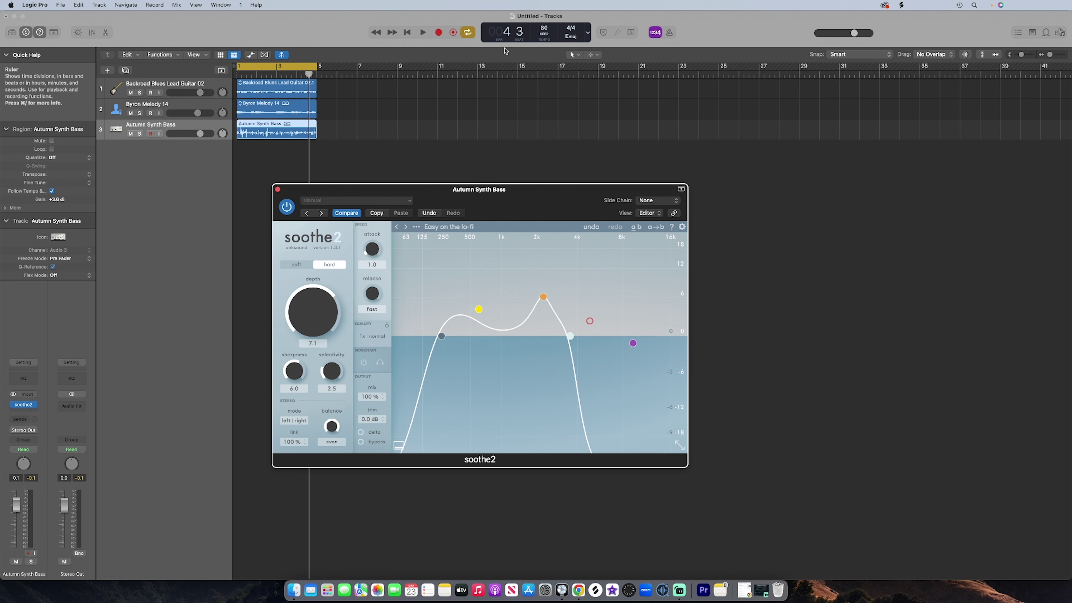
left_click_drag(464, 189, 473, 167)
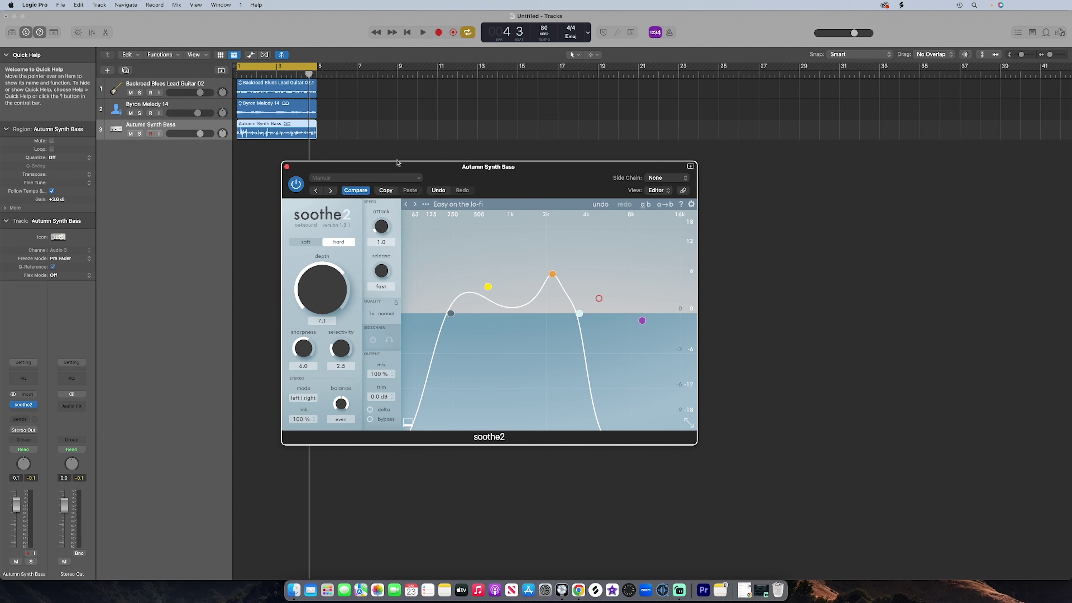
left_click_drag(391, 166, 432, 182)
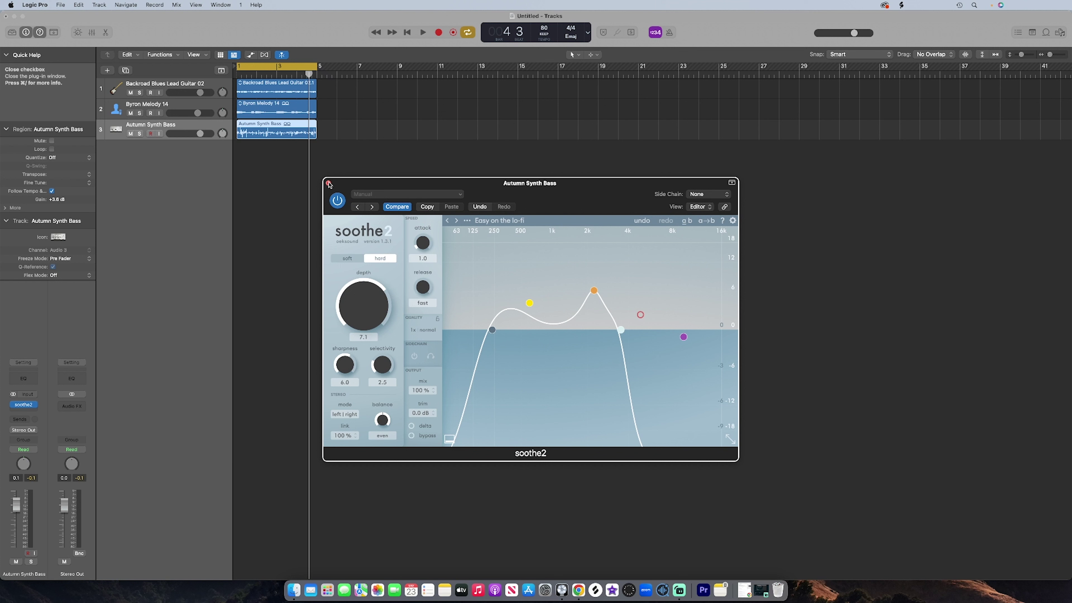
Mute Byron Melody 14 and Autumn Synth Bass, open the lead guitar's soothe2, and start playback
key("super+w")
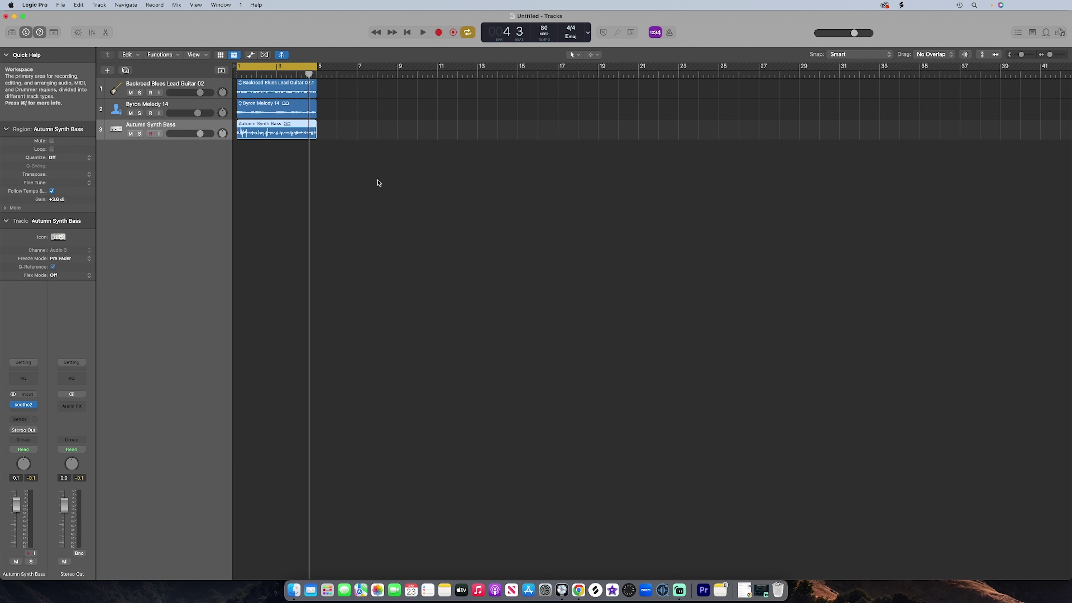
left_click(164, 84)
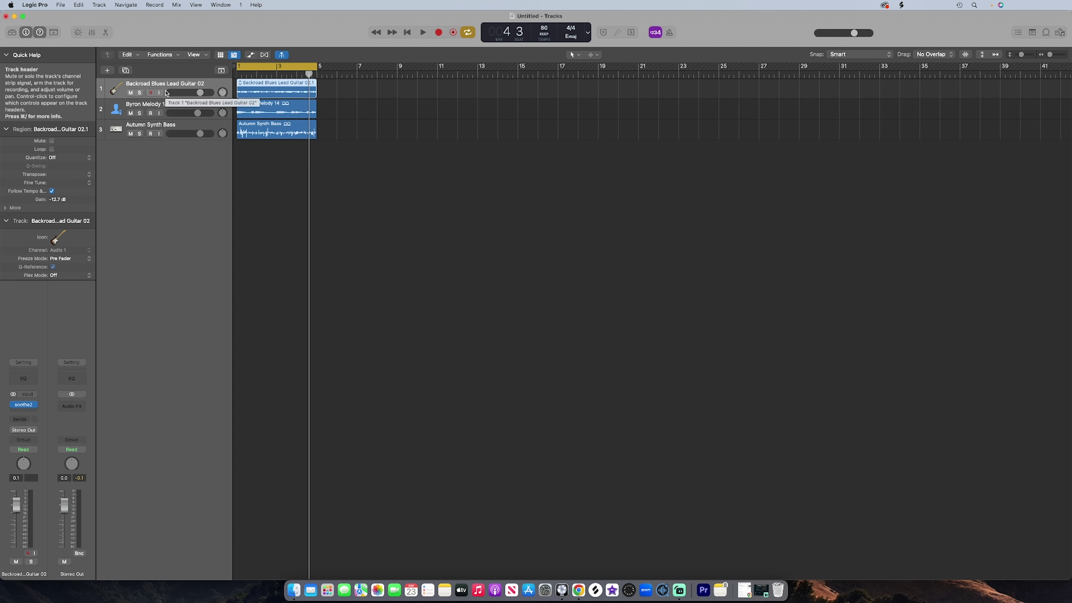
left_click_drag(130, 113, 131, 132)
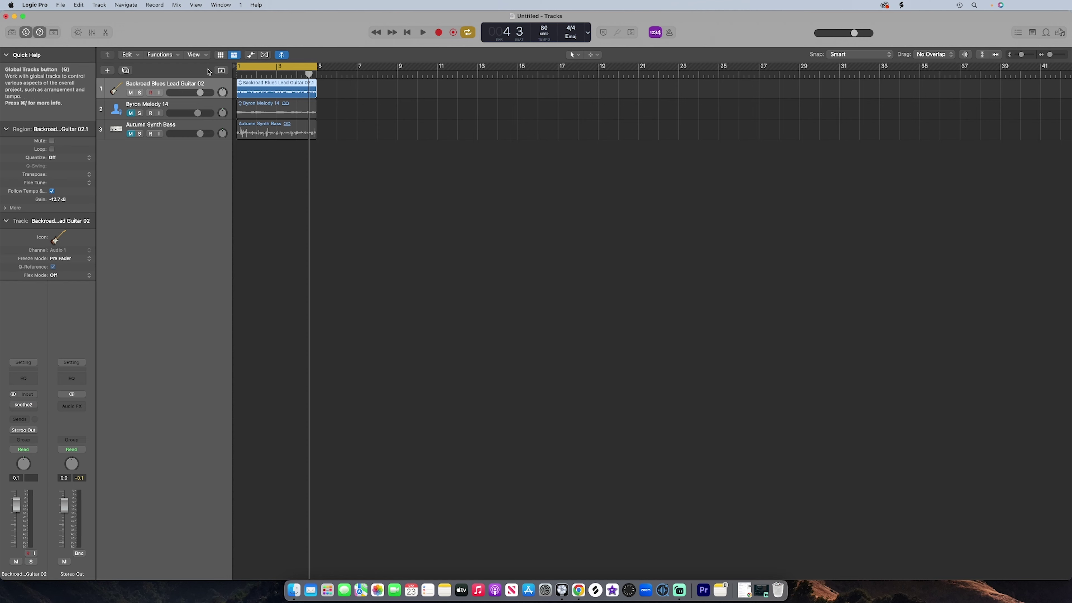
key("v")
key("shift+space")
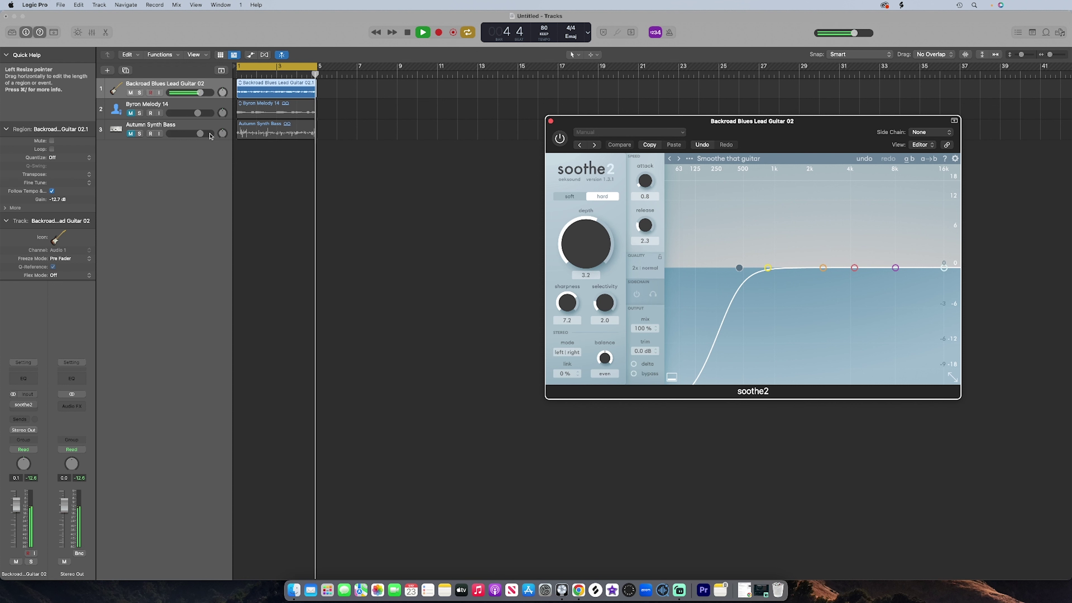
Audition the lead guitar through soothe2 at depth 3.2
key("space")
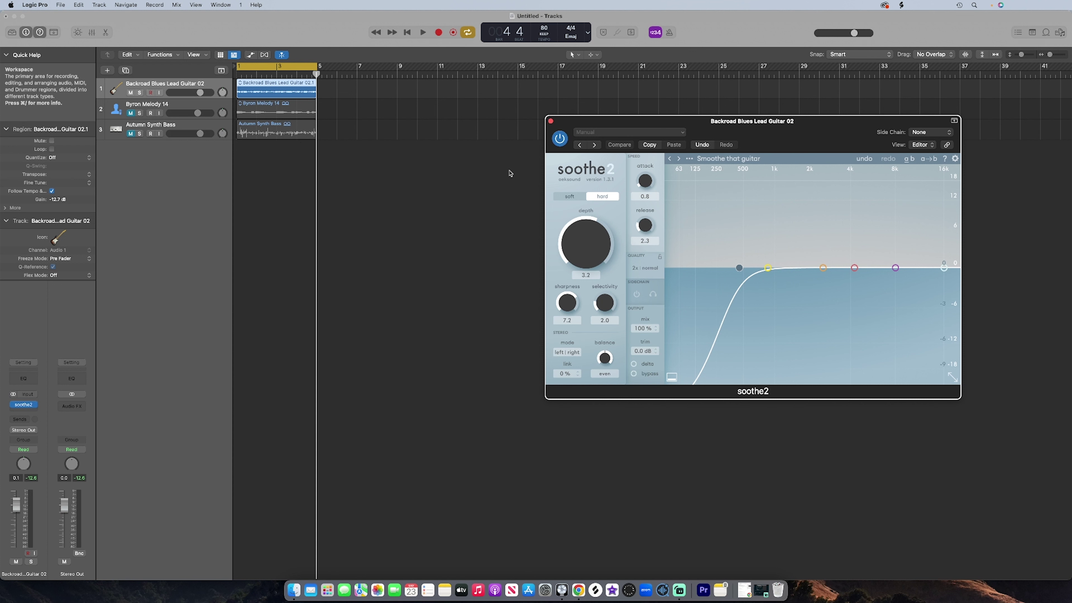
key("space")
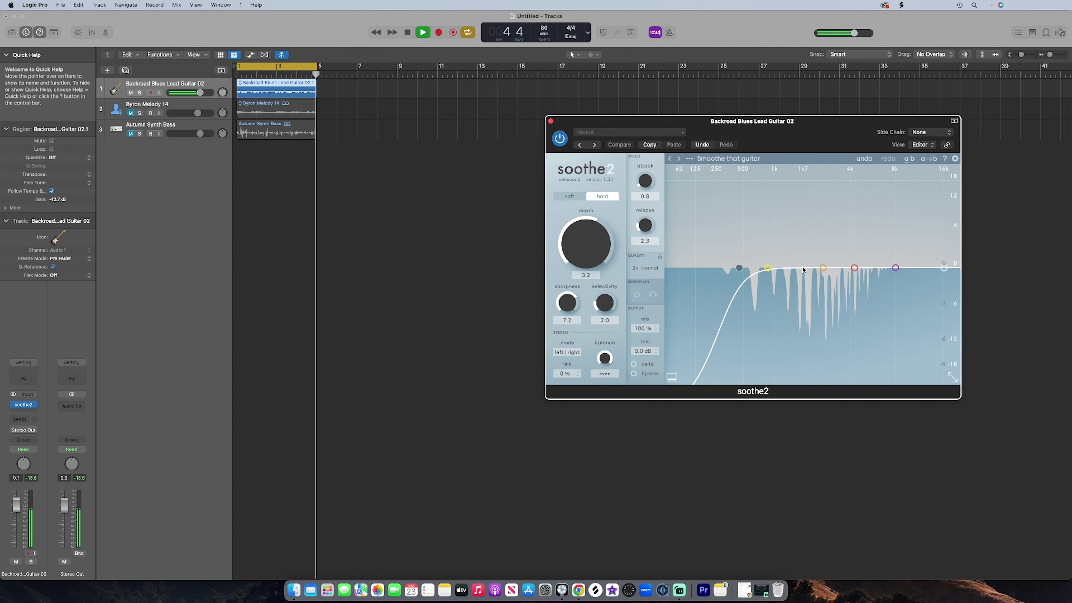
key("space")
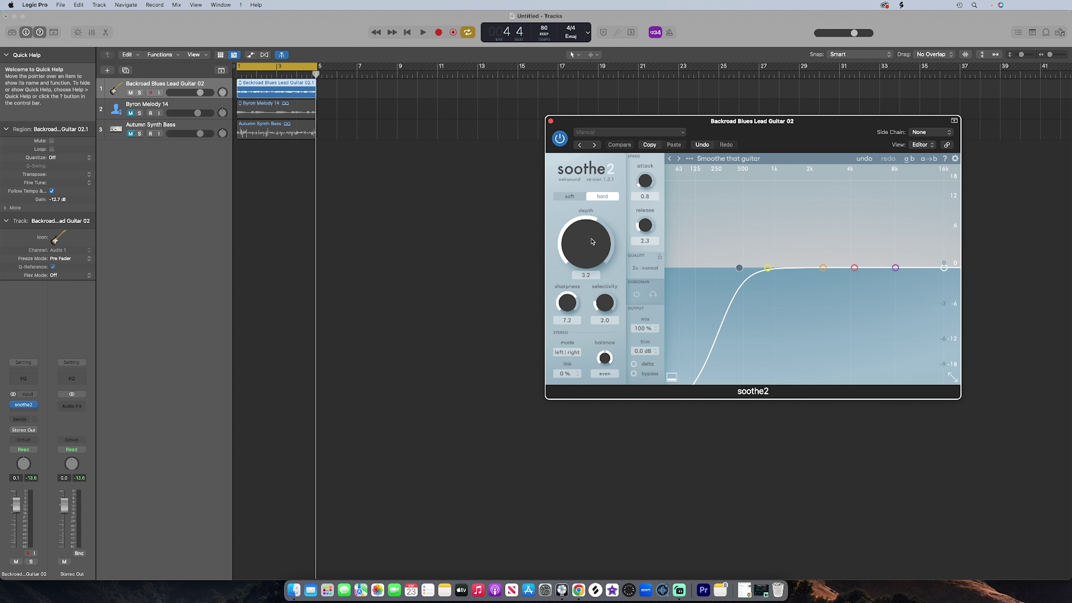
Raise the soothe2 depth to 11.6 to compare, then settle it at 5.0
left_click_drag(592, 244, 586, 224)
key("space")
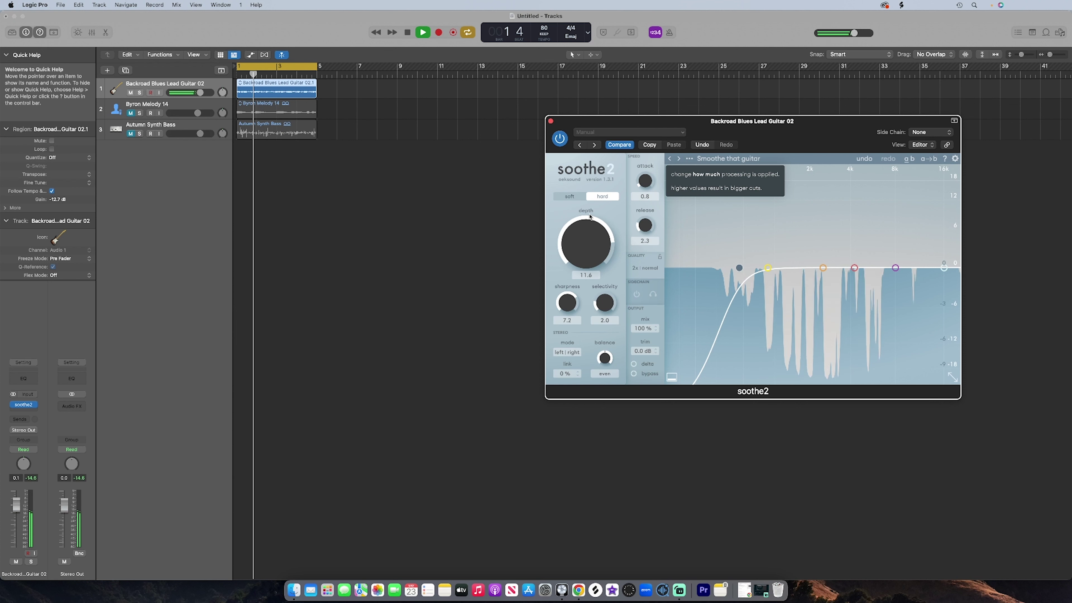
key("space")
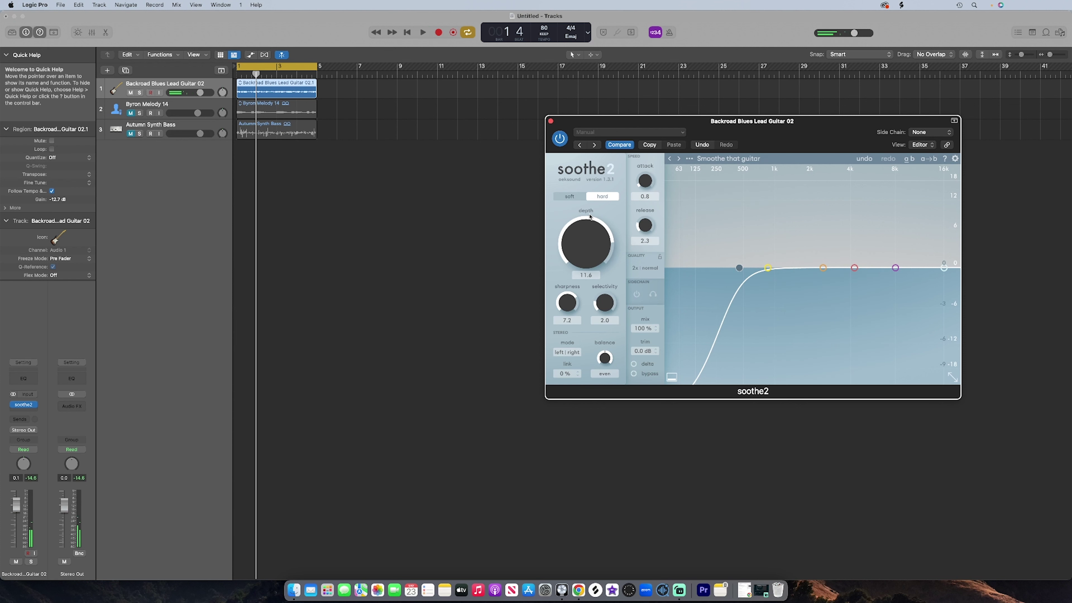
left_click_drag(589, 216, 590, 243)
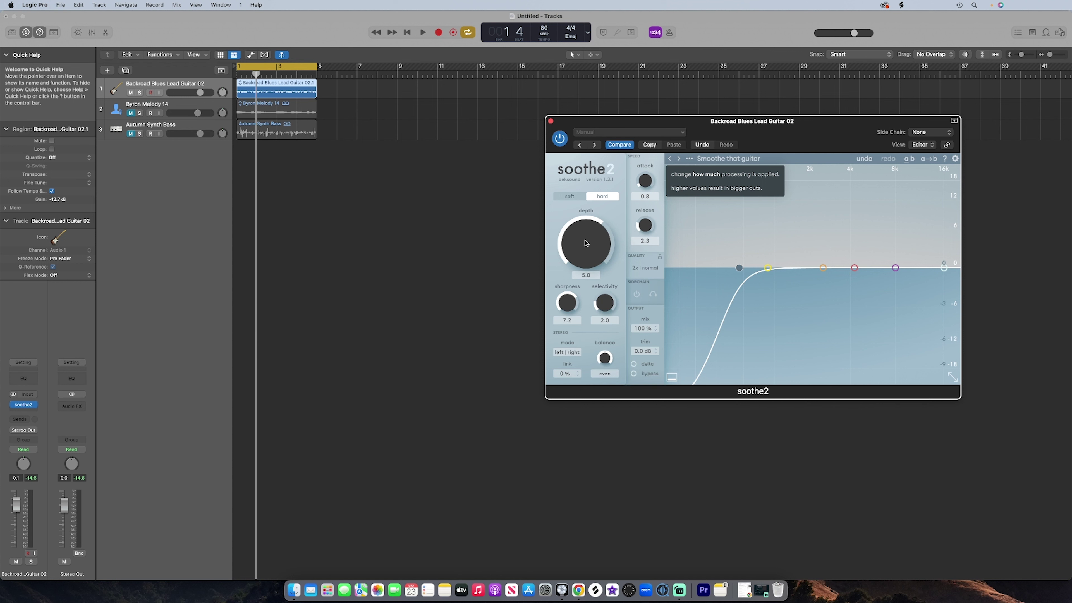
Mute the guitar, unmute Byron Melody 14, mute Autumn Synth Bass, and reopen the guitar's soothe2
left_click(131, 92)
left_click(131, 113)
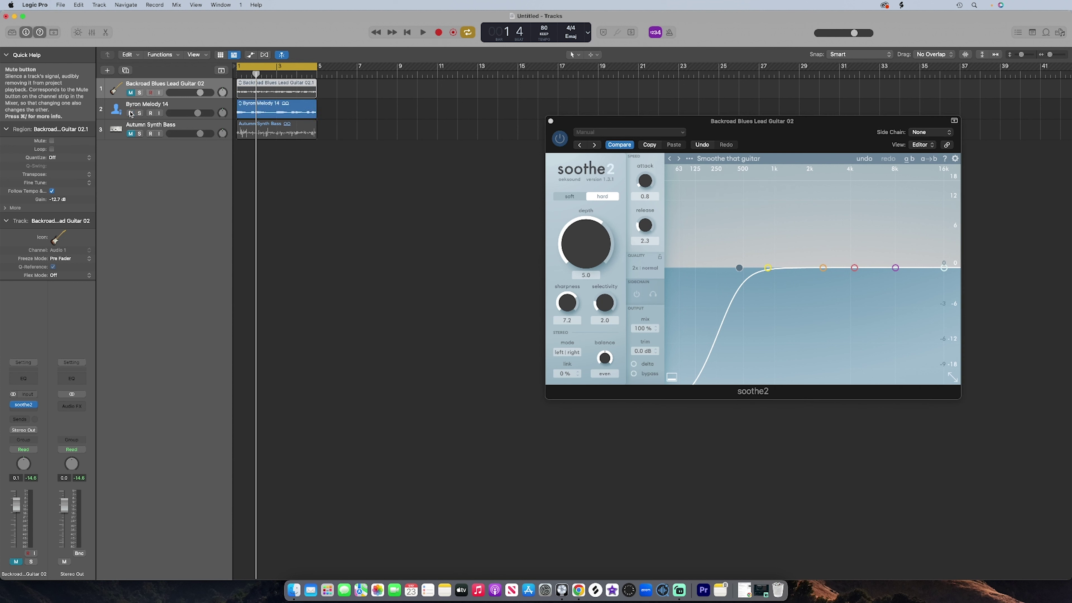
left_click(131, 133)
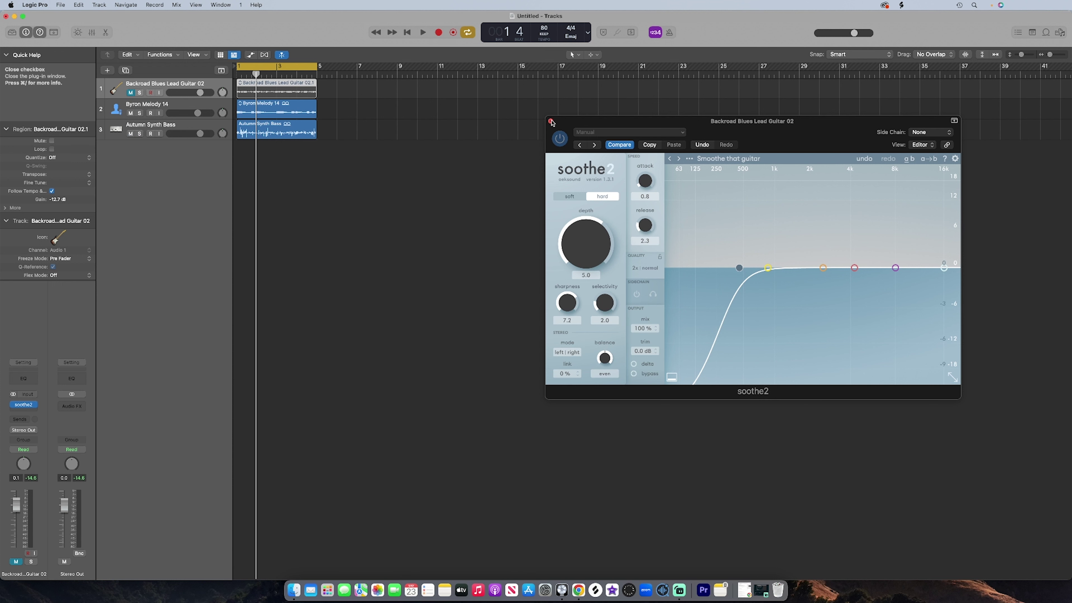
left_click(550, 121)
left_click(21, 406)
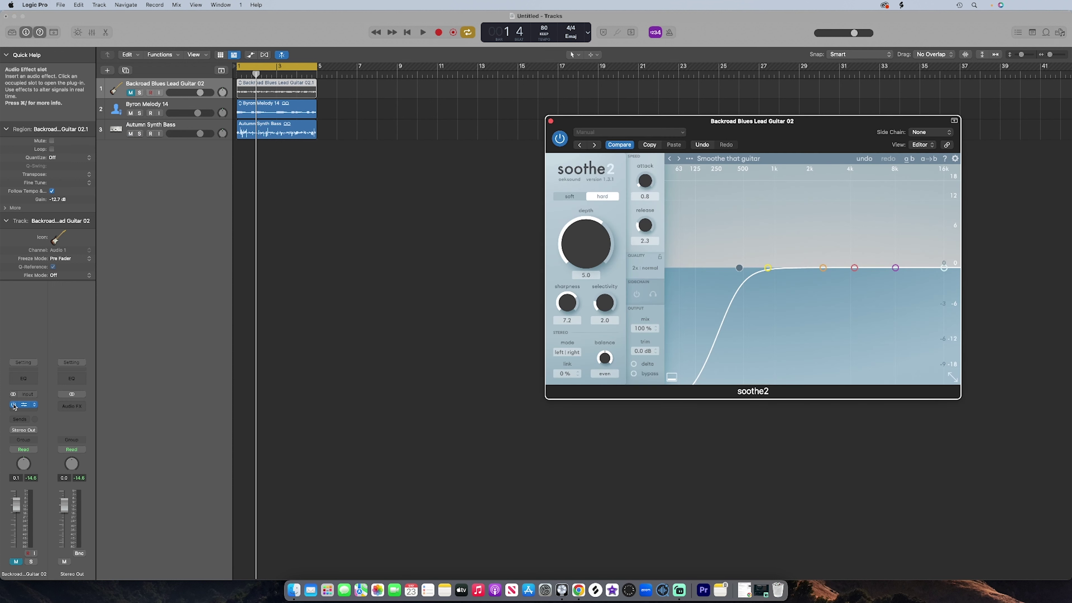
right_click(132, 134)
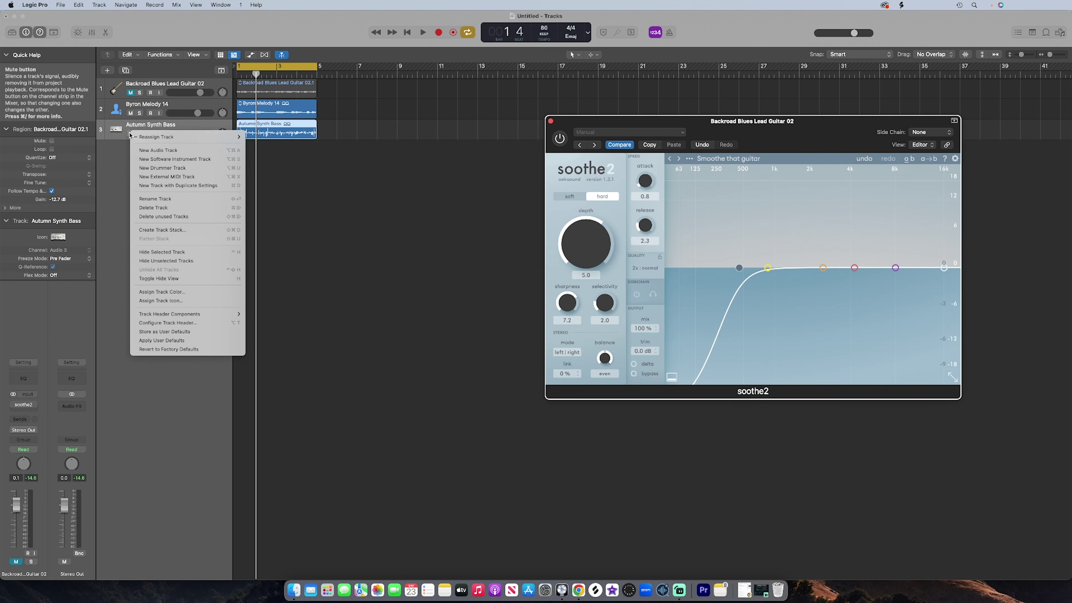
left_click(132, 134)
right_click(132, 134)
left_click(131, 134)
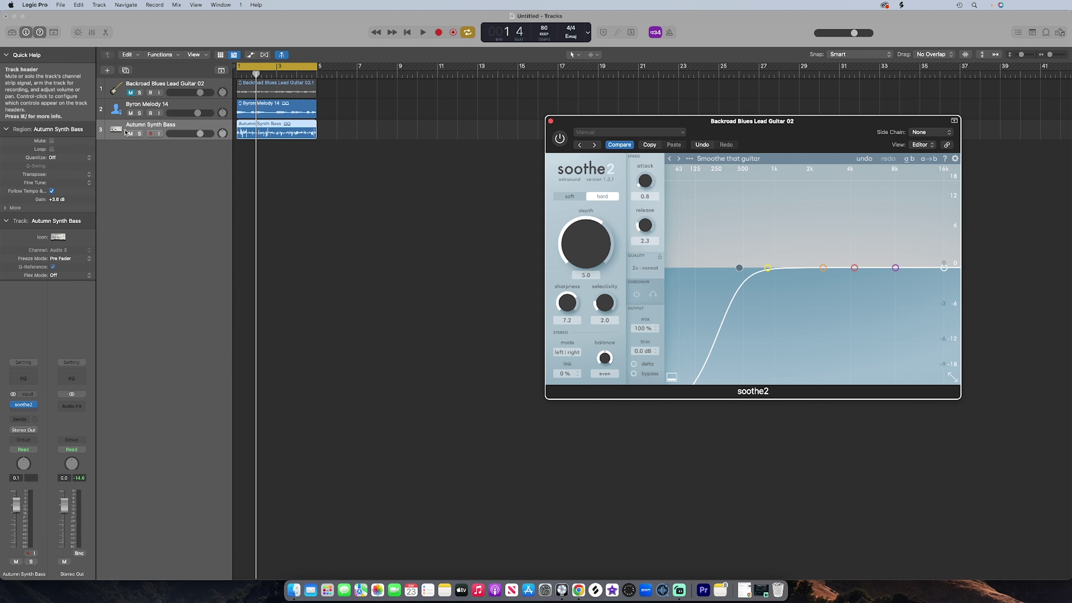
left_click(131, 134)
Play and stop the arrangement to hear the processed guitar
key("space")
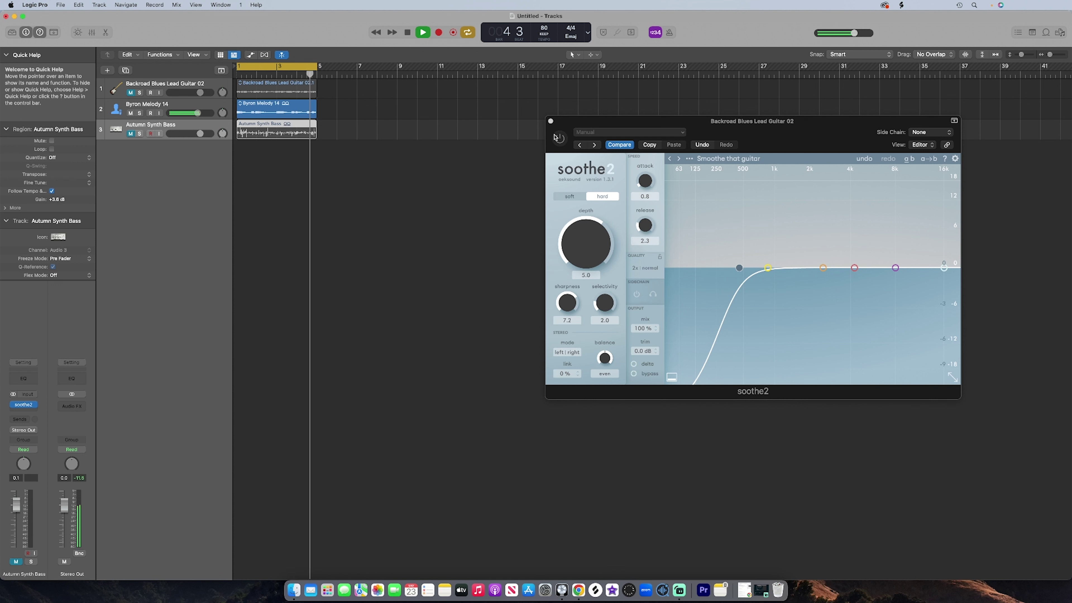
key("space")
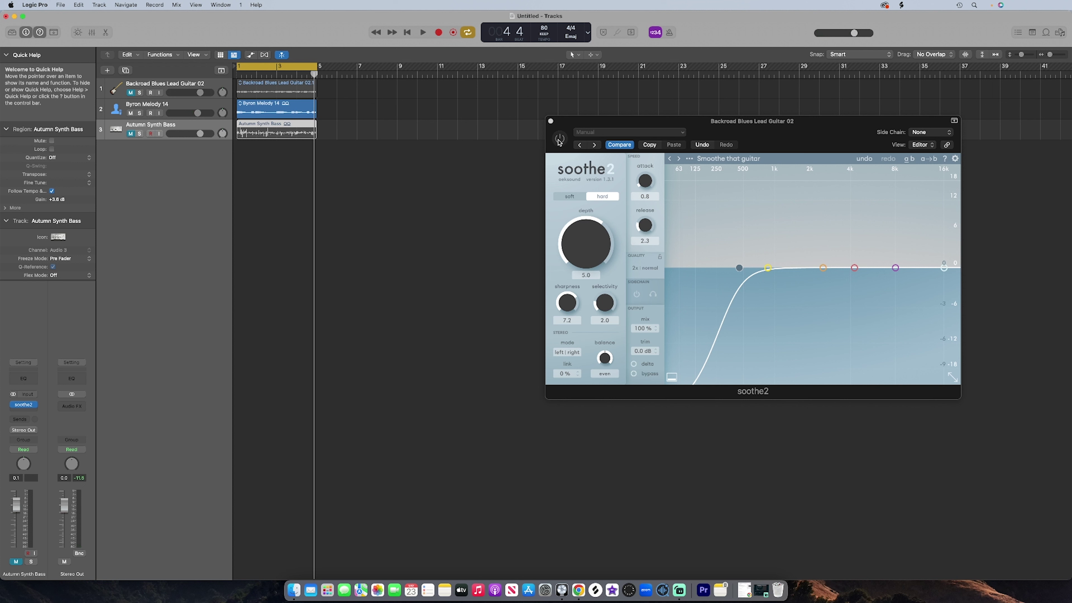
left_click(559, 141)
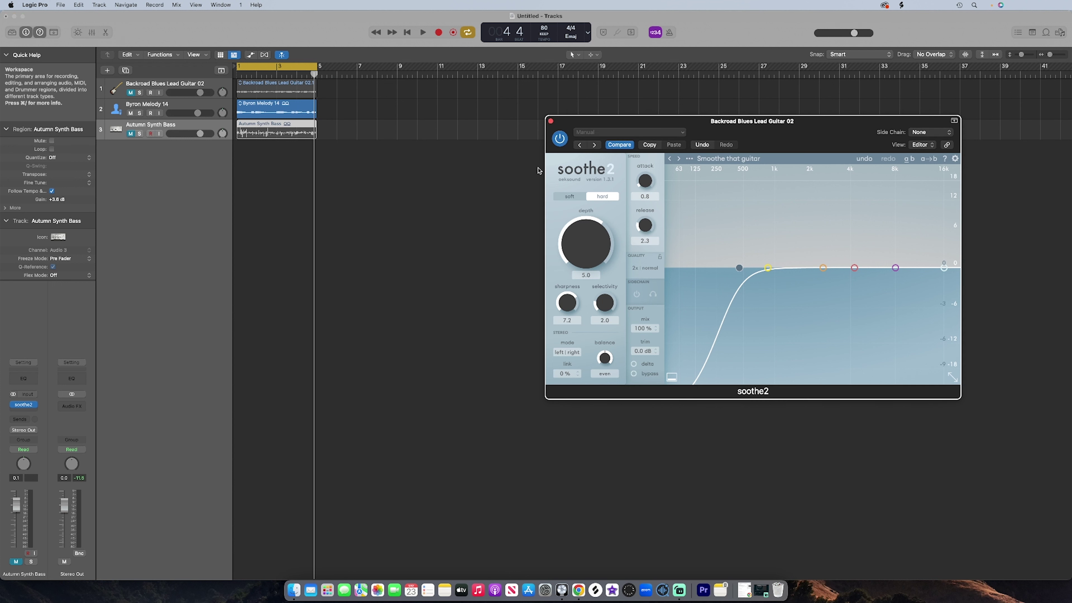
key("space")
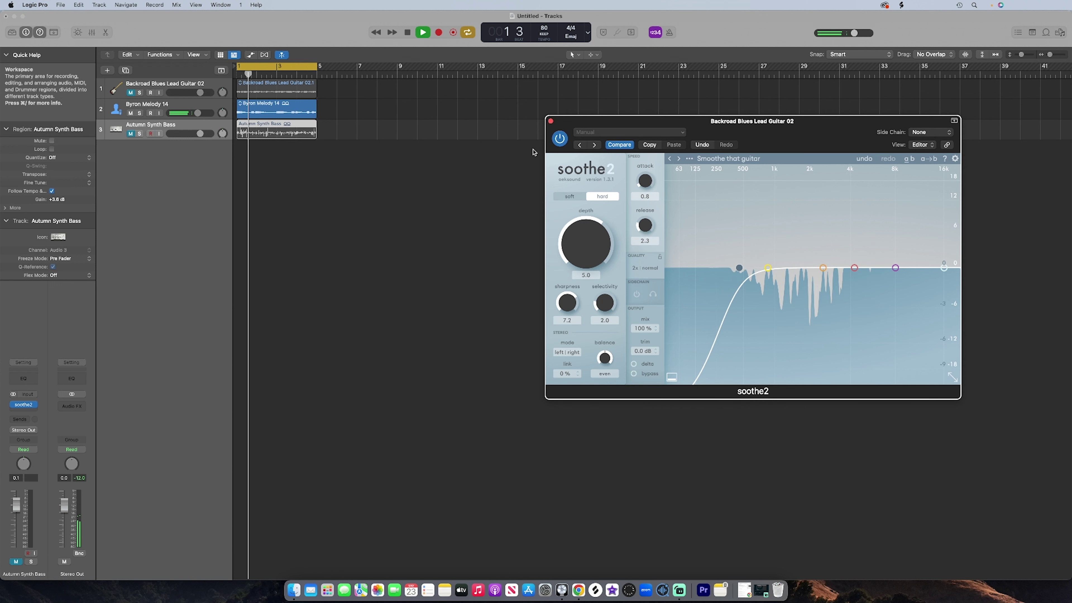
key("space")
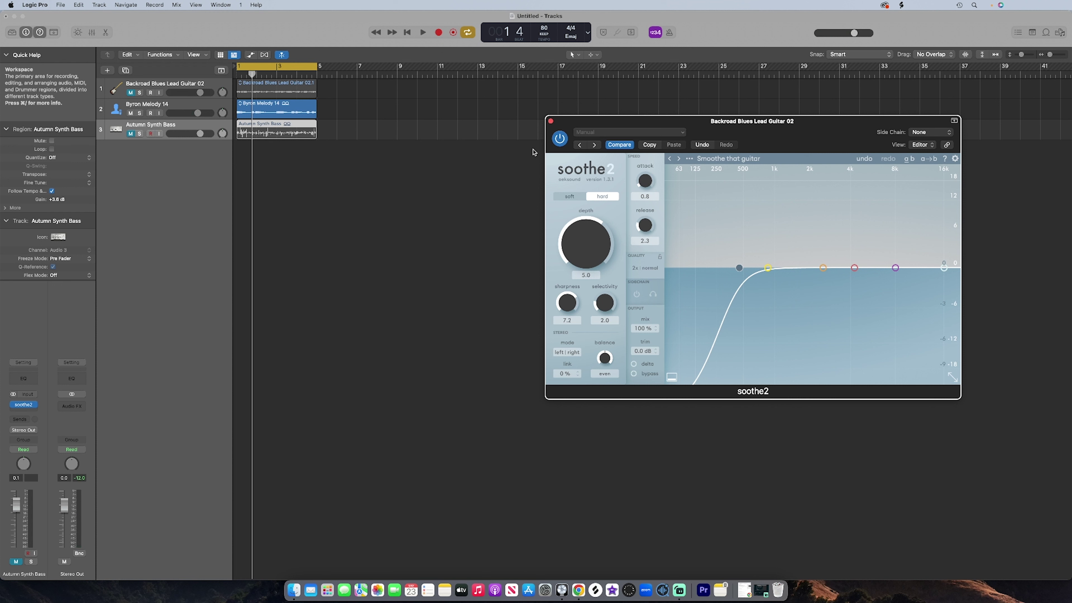
Bypass and re-enable the guitar's soothe2 during playback, then stop
key("space")
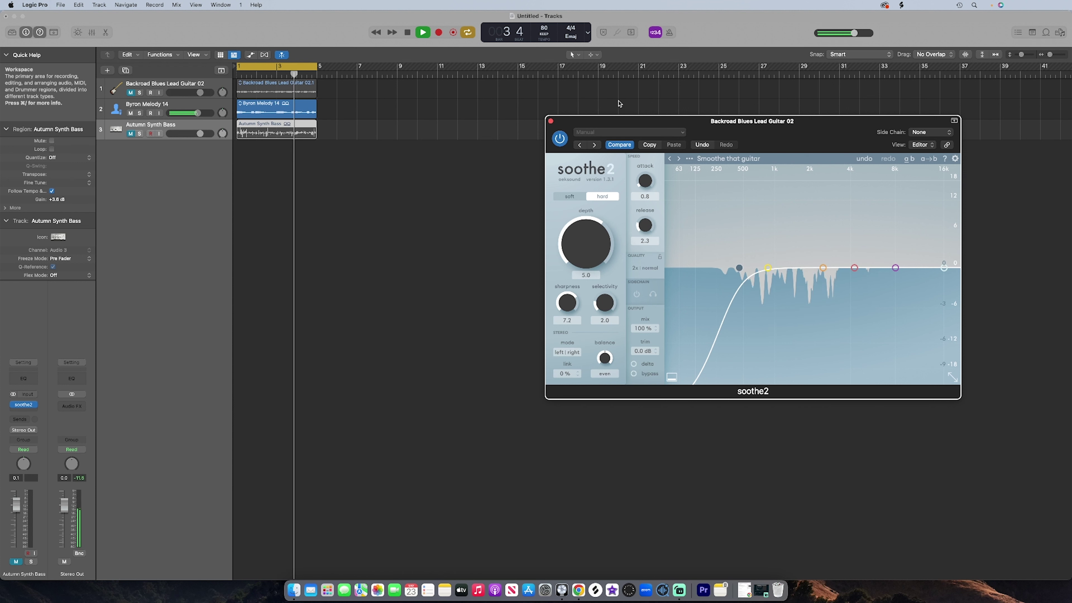
left_click(558, 140)
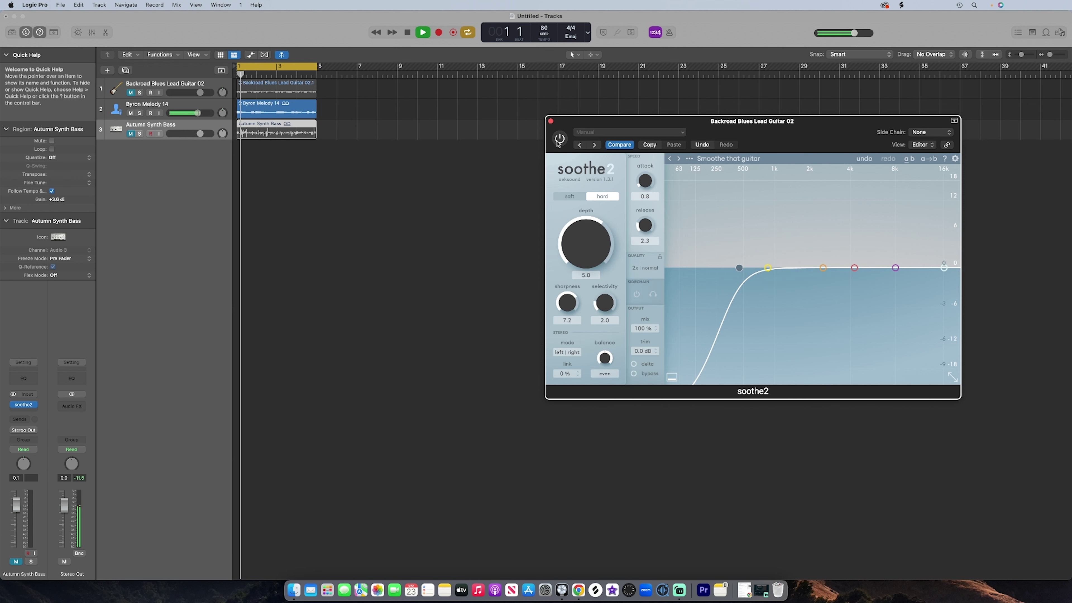
left_click(558, 140)
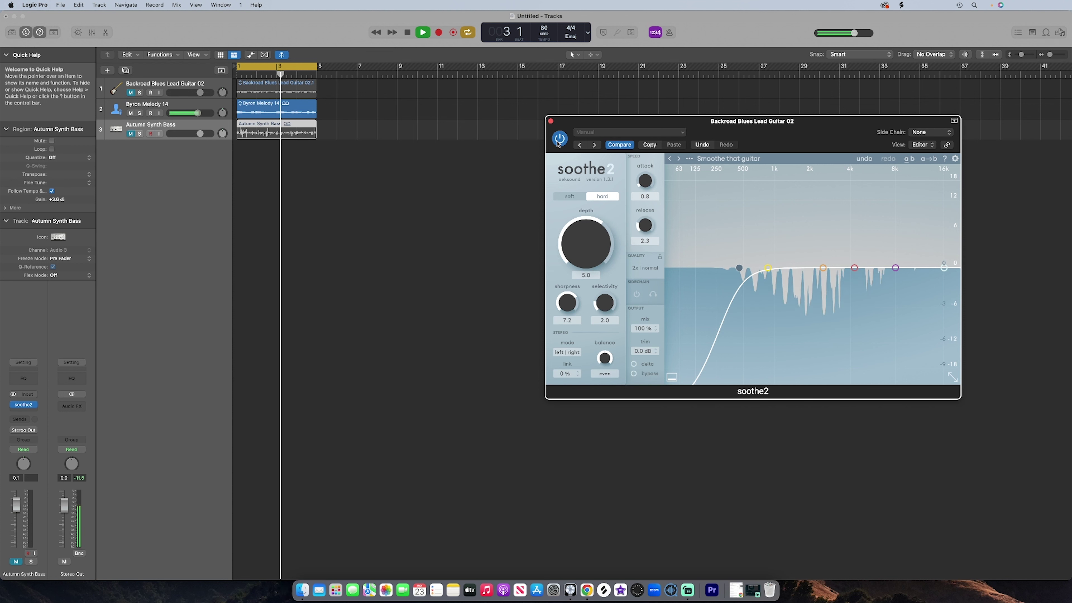
key("space")
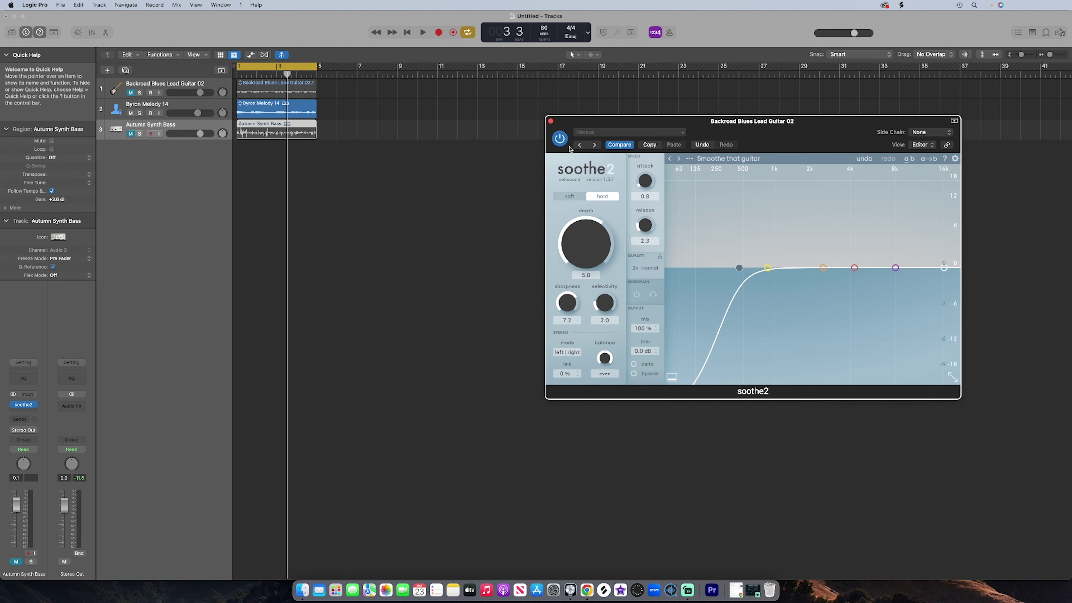
Unmute Autumn Synth Bass and swap the guitar's soothe2 window for the synth bass's soothe2
left_click(131, 123)
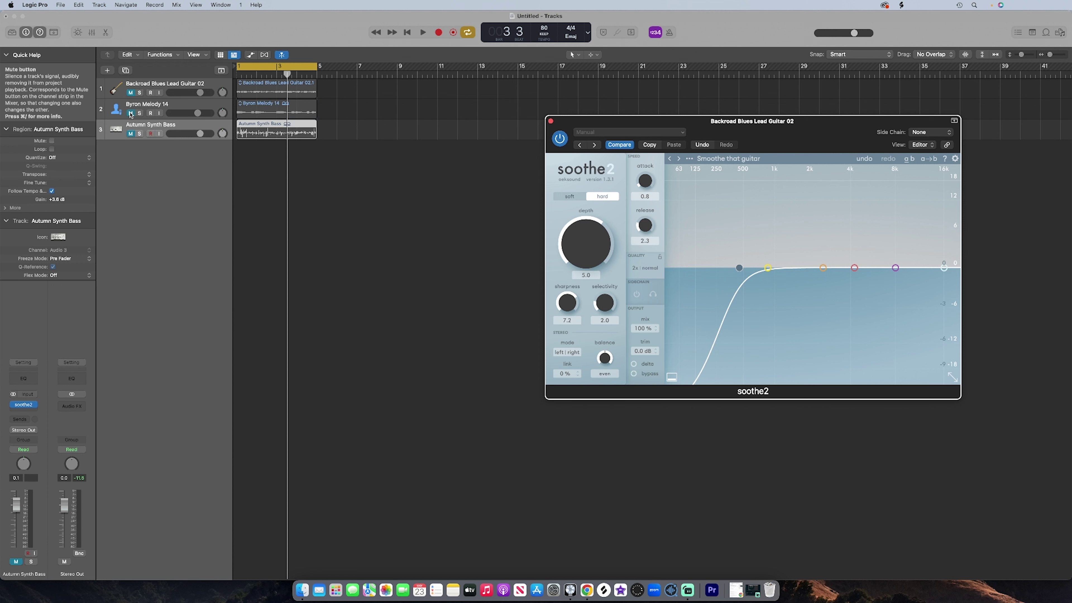
left_click(131, 134)
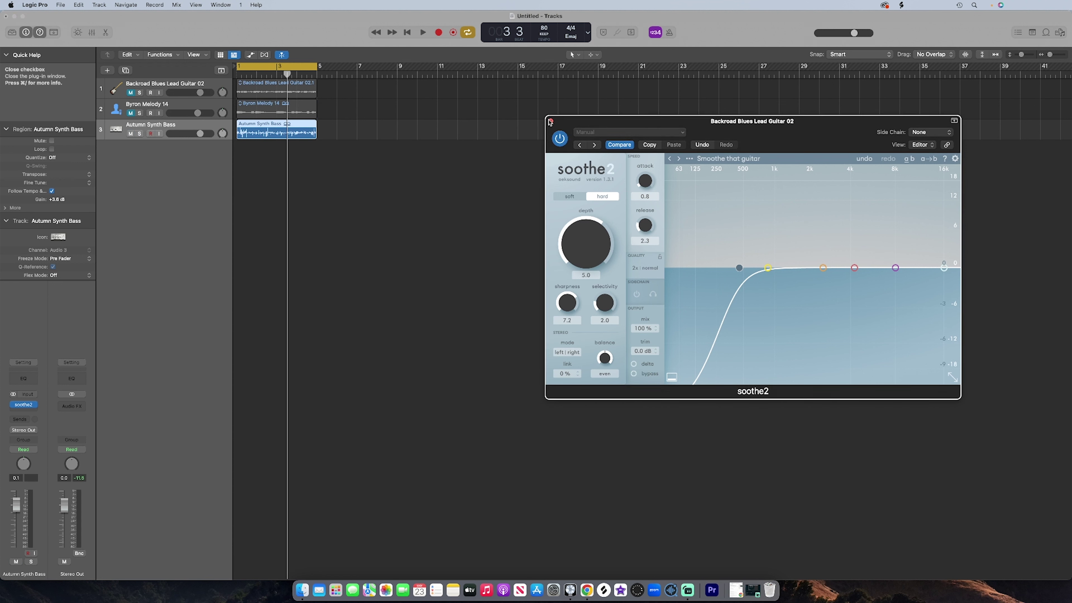
left_click(550, 122)
left_click(23, 405)
Play the loop and toggle the synth bass soothe2 off and back on
key("space")
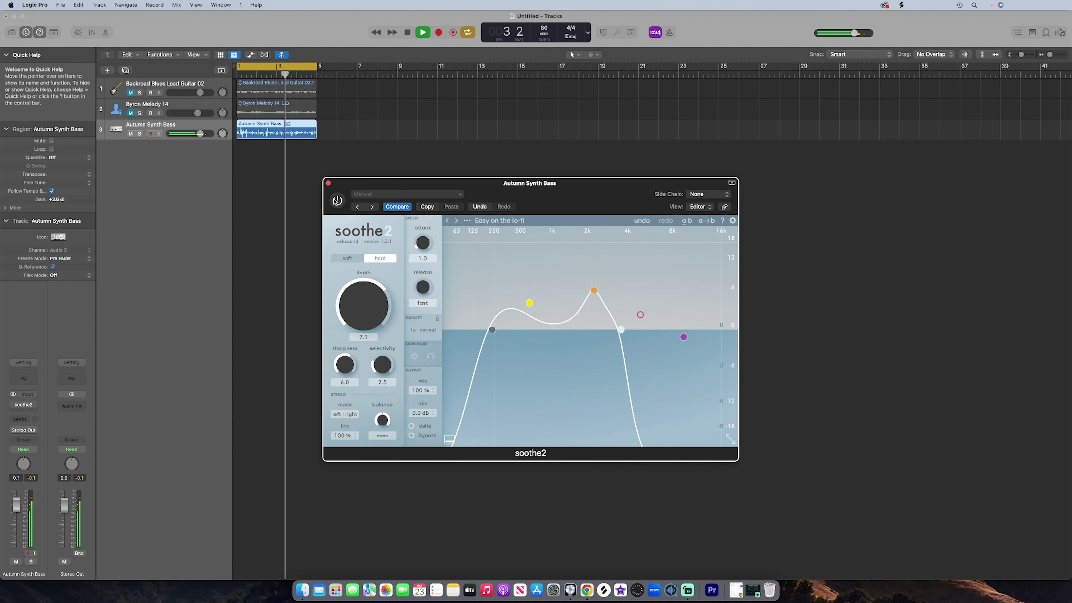
left_click(336, 201)
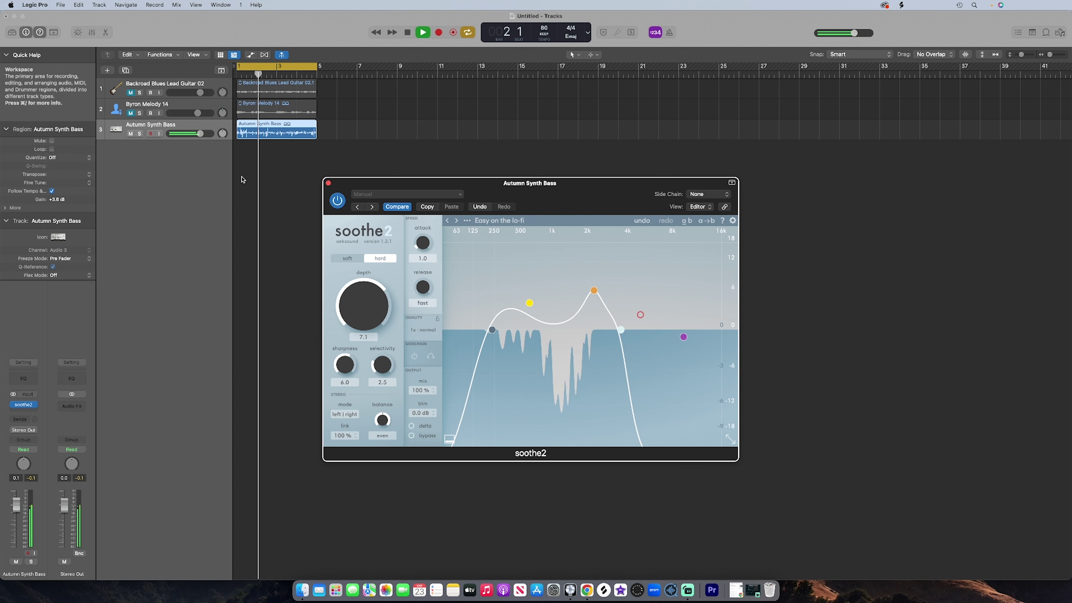
left_click(337, 201)
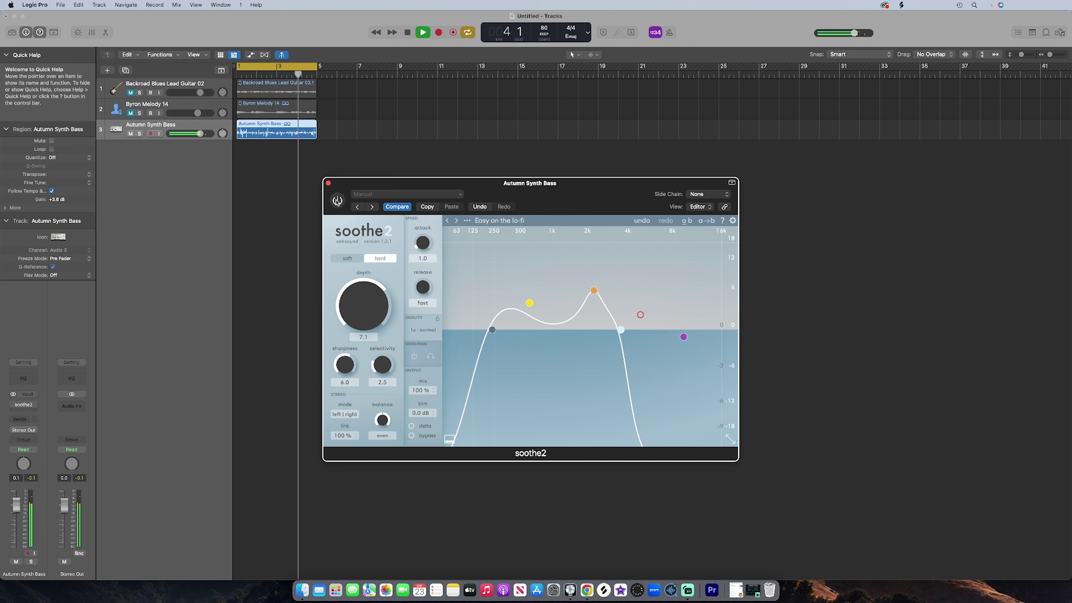
left_click(337, 201)
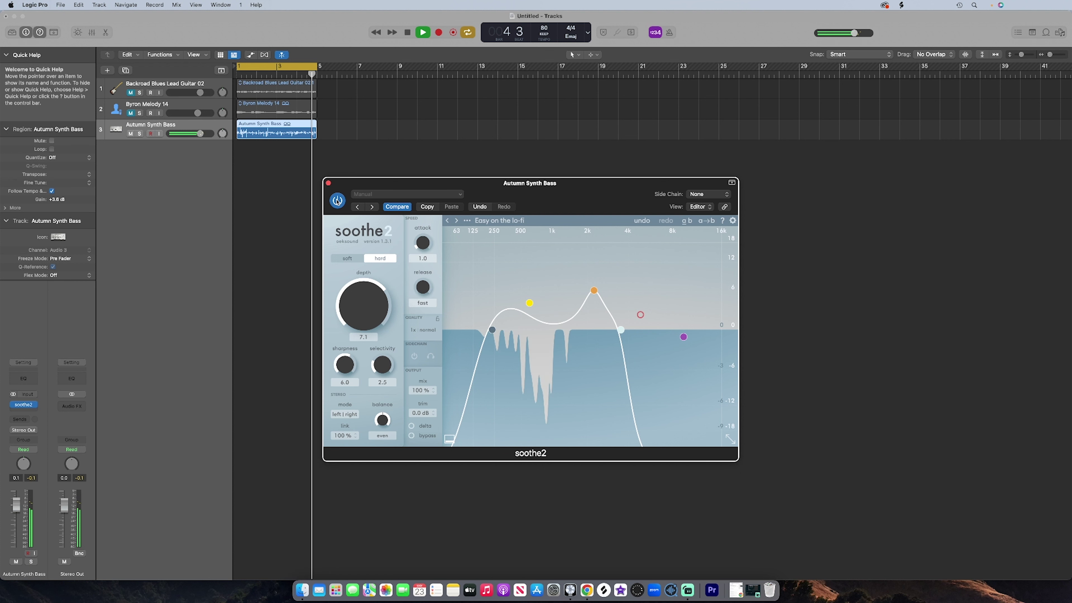
Stop playback of the Apple Loop tracks
key("space")
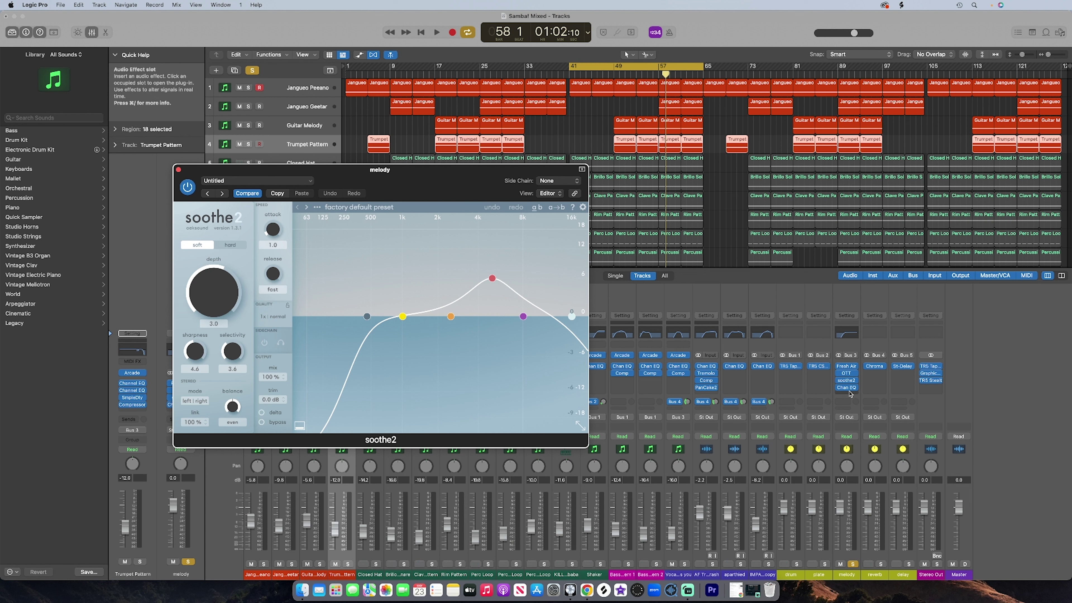
Set a cycle range over bars 49–57 and enable the melody bus soothe2
mouse_move(843, 384)
left_click_drag(614, 71, 659, 73)
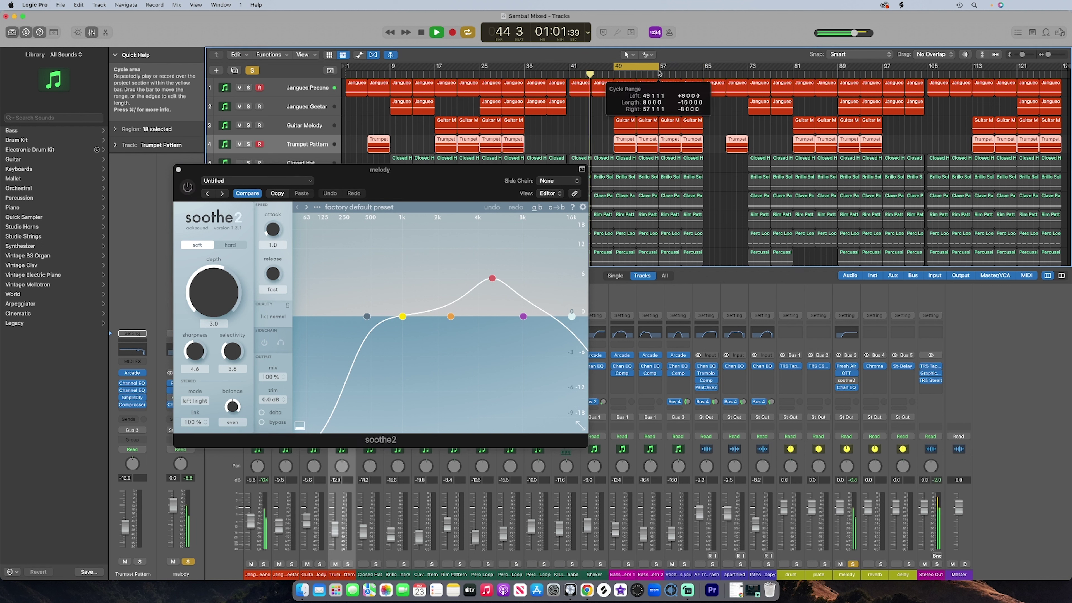
left_click(839, 380)
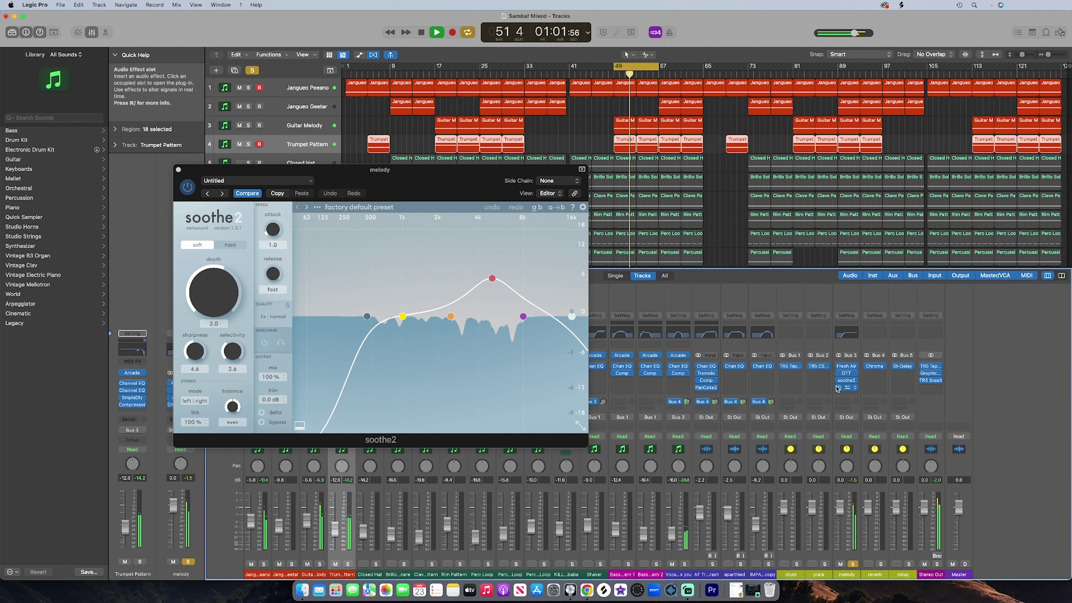
Bypass and re-enable the melody bus soothe2, then unsolo melody for the full mix
left_click(838, 381)
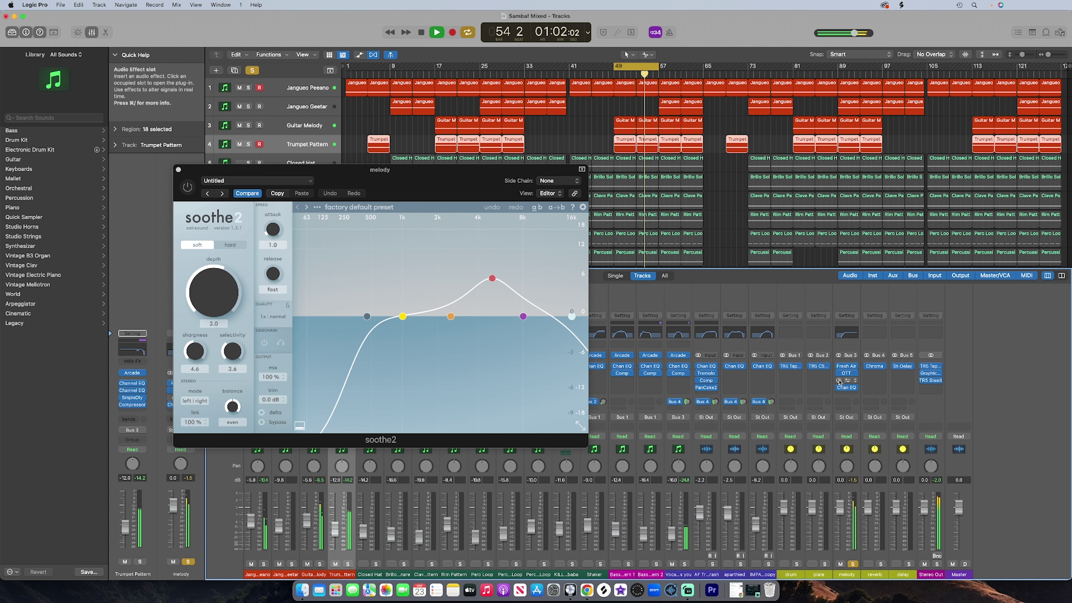
left_click(839, 381)
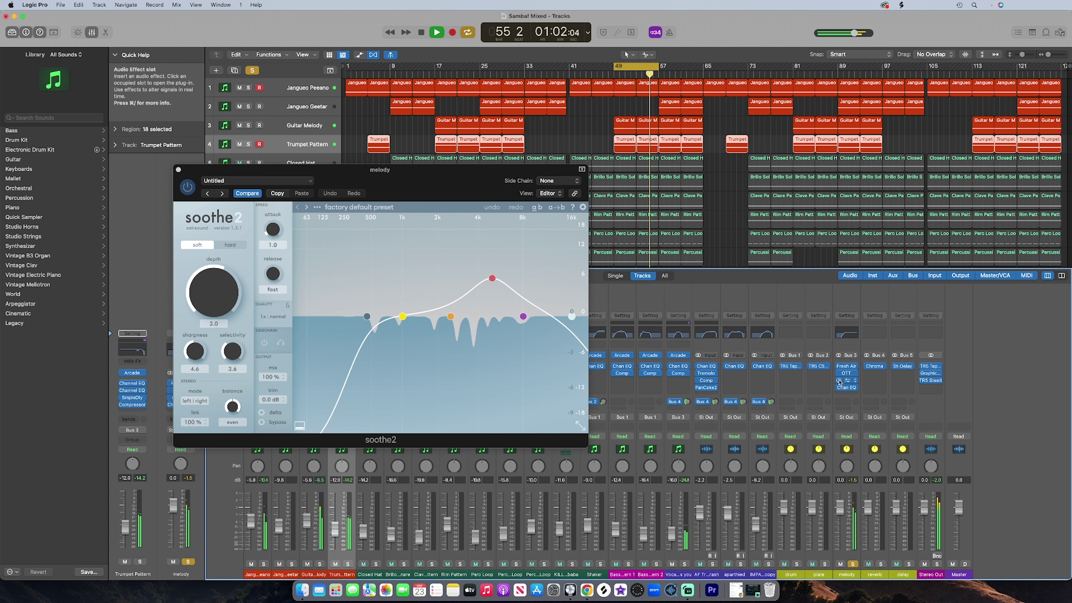
left_click(852, 564)
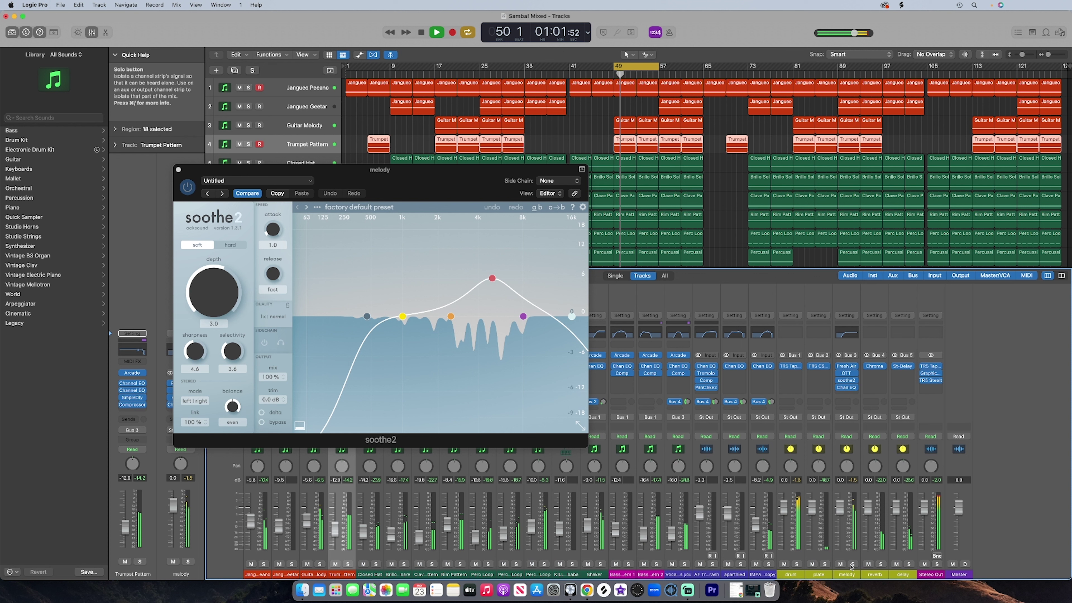